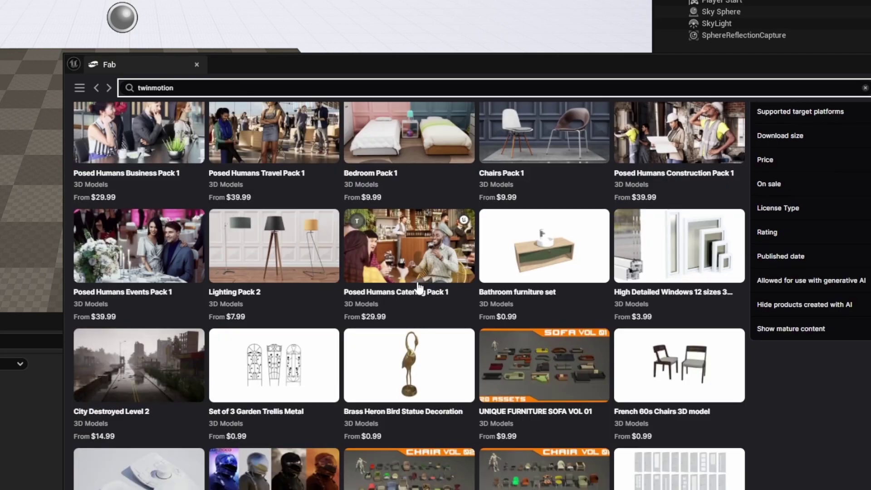
pyautogui.scroll(-2, 419, 288)
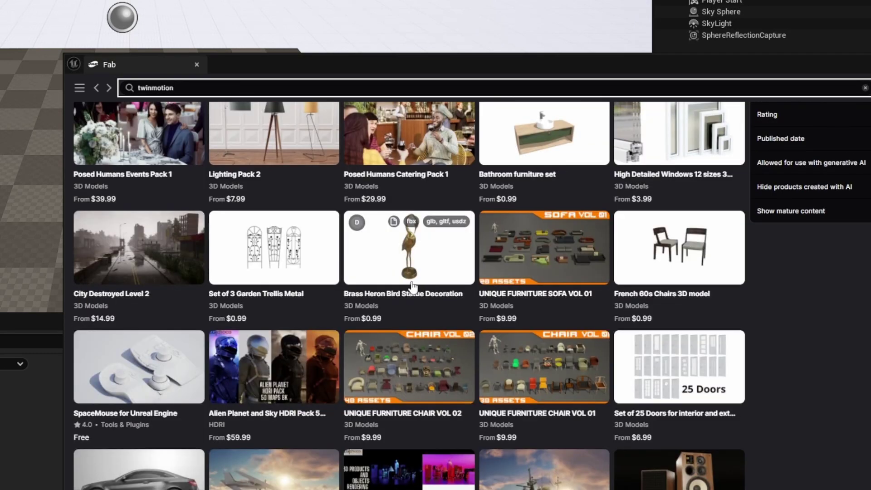
pyautogui.scroll(1, 413, 288)
pyautogui.scroll(2, 412, 288)
pyautogui.scroll(2, 413, 291)
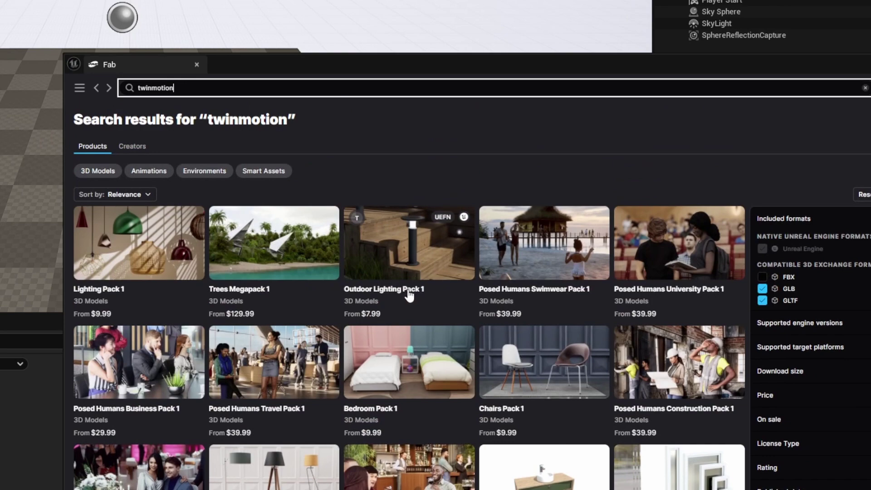
pyautogui.scroll(-5, 409, 293)
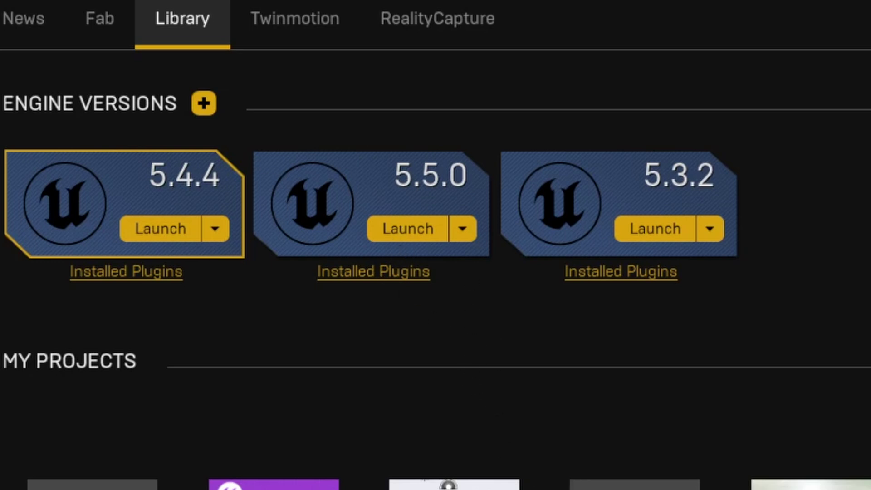
pyautogui.scroll(-3, 436, 272)
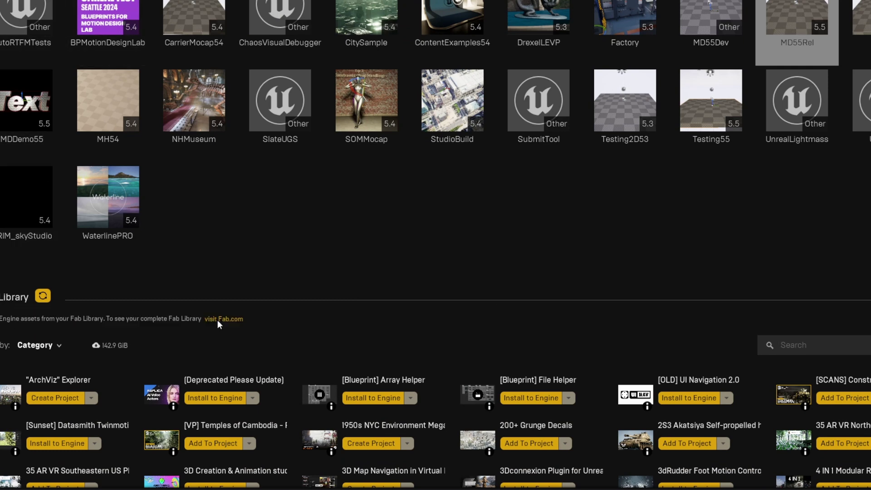
pyautogui.write('fab')
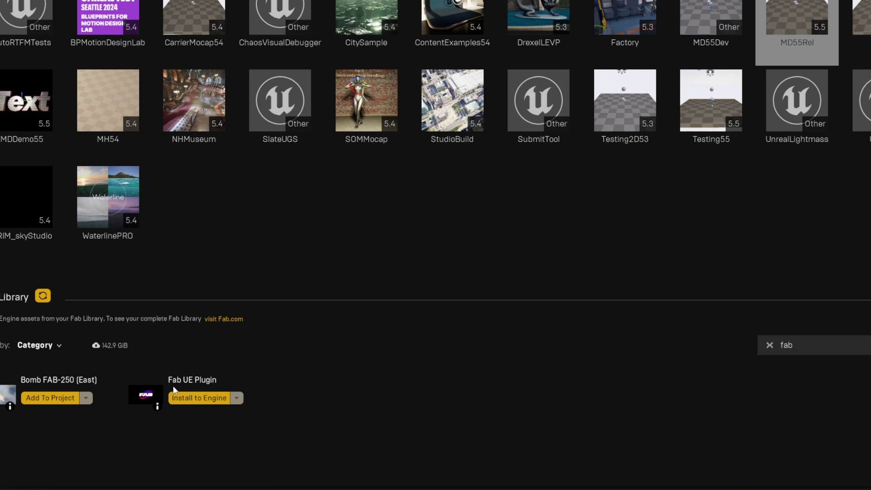
# - Install the Fab UE Plugin from the Fab Library into the 5.5 engine slot
pyautogui.click(197, 399)
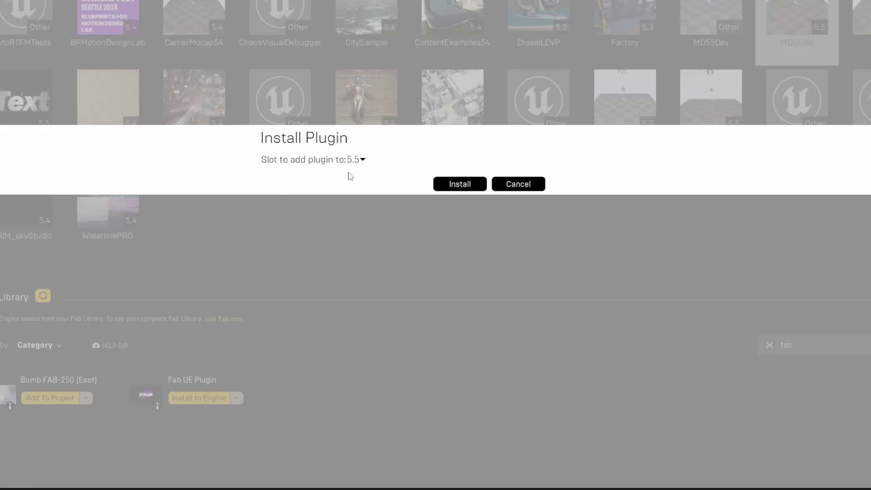
pyautogui.click(460, 185)
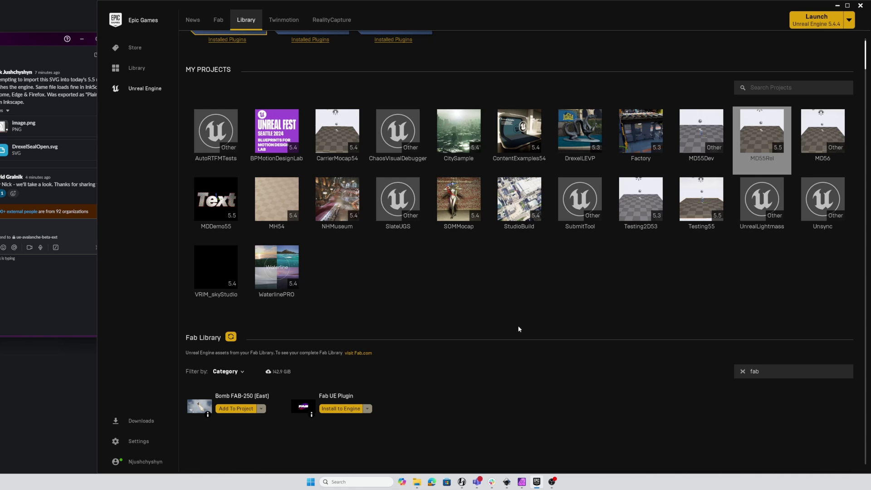
# - Launch the MD55Rel project and open Fab from the Content Browser toolbar
pyautogui.doubleClick(772, 142)
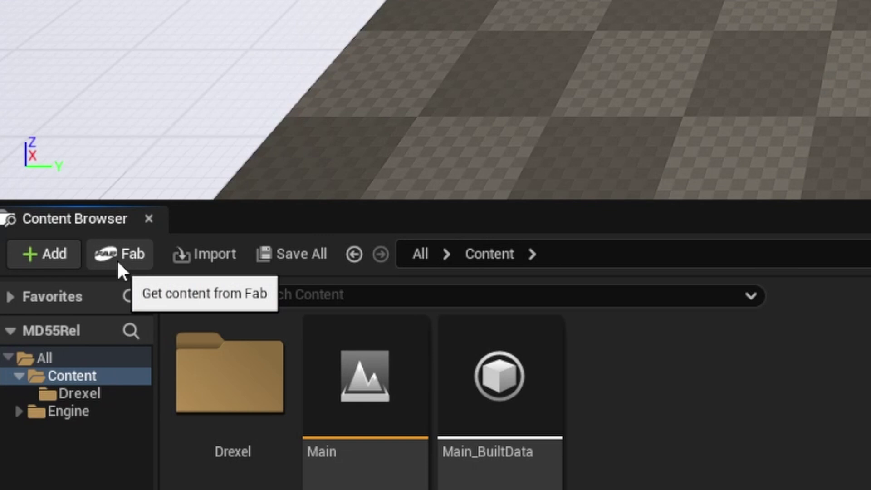
pyautogui.click(118, 258)
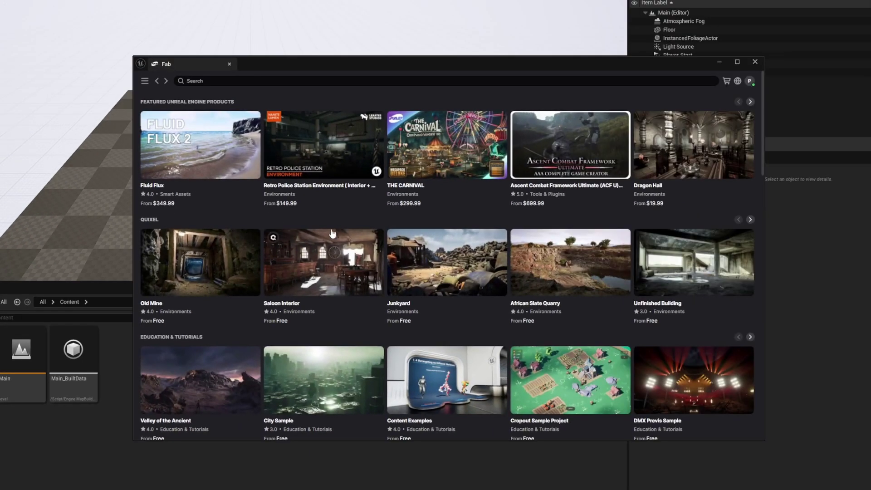
# - Search Fab for 'F/A-18 Hornet' and open the Fighter F/A-18C Hornet (West) result
pyautogui.click(218, 81)
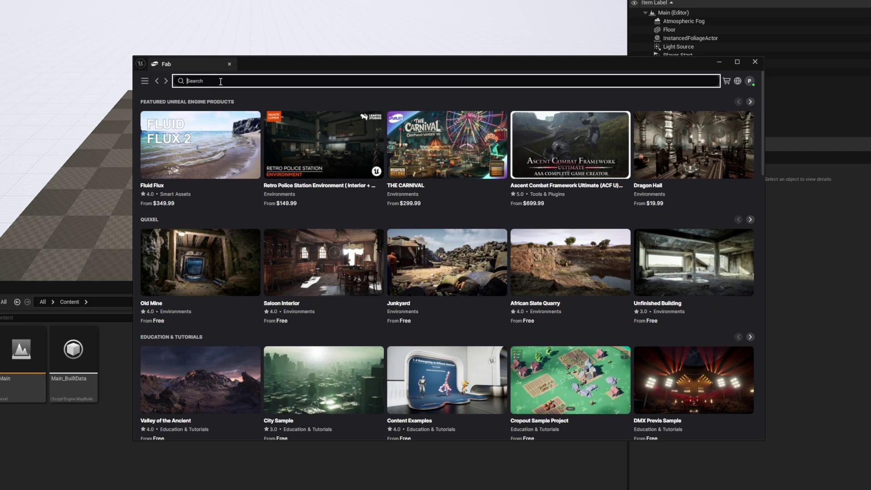
pyautogui.write('Fi')
pyautogui.write('ornet')
pyautogui.press('Return')
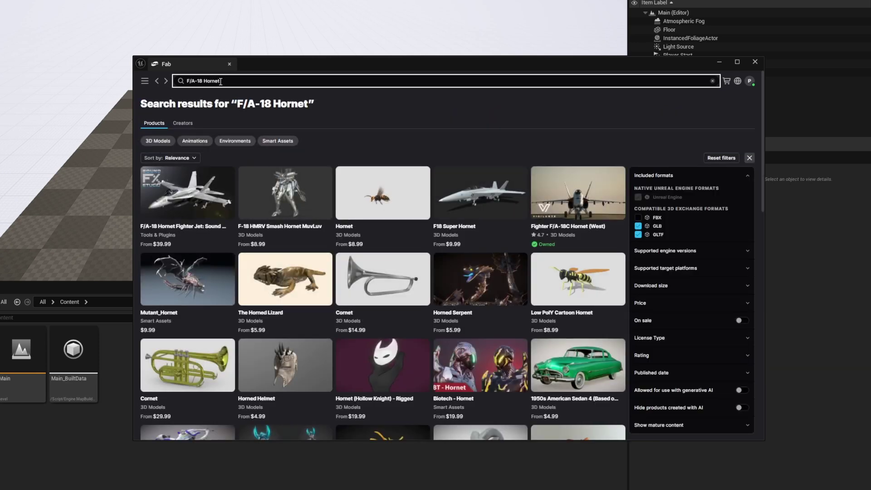
pyautogui.moveTo(578, 193)
pyautogui.click(576, 214)
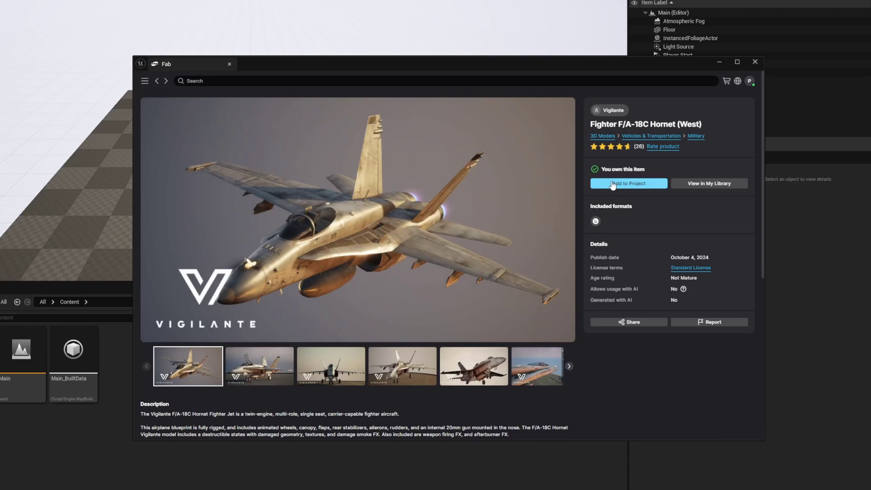
# - Add the F/A-18C Hornet to the project using version 4.27, then close Fab
pyautogui.click(612, 184)
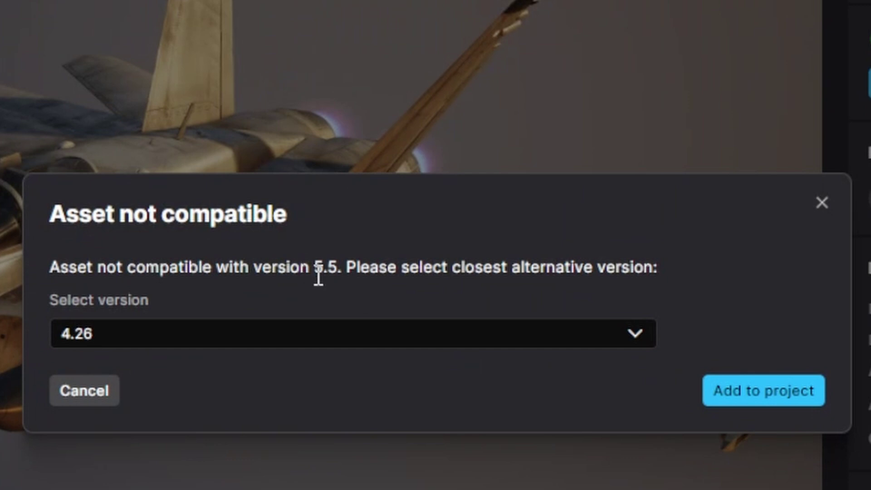
pyautogui.click(154, 336)
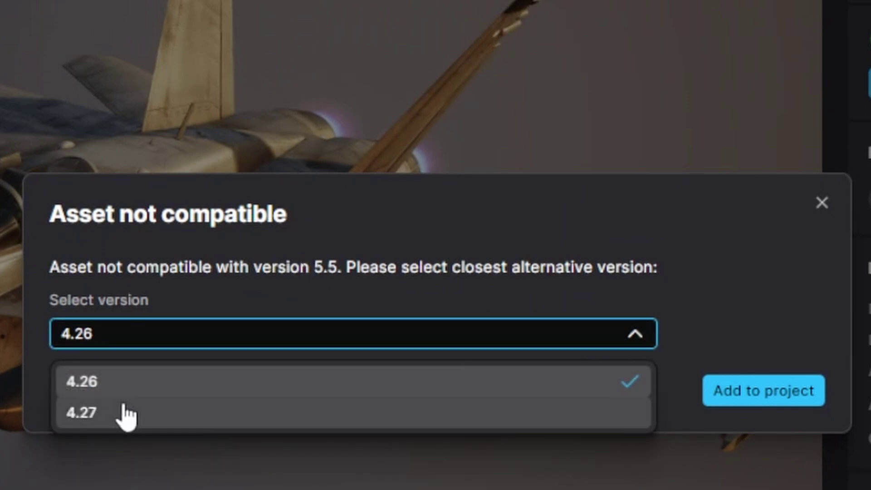
pyautogui.click(82, 412)
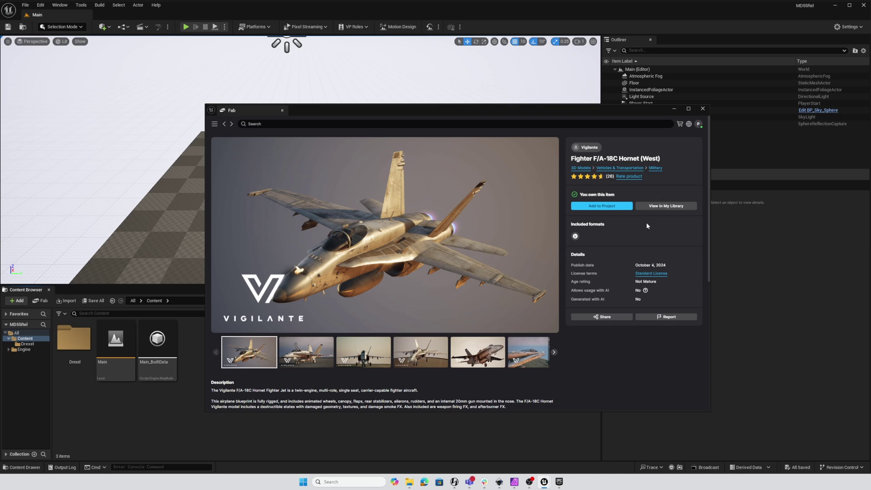
pyautogui.click(702, 110)
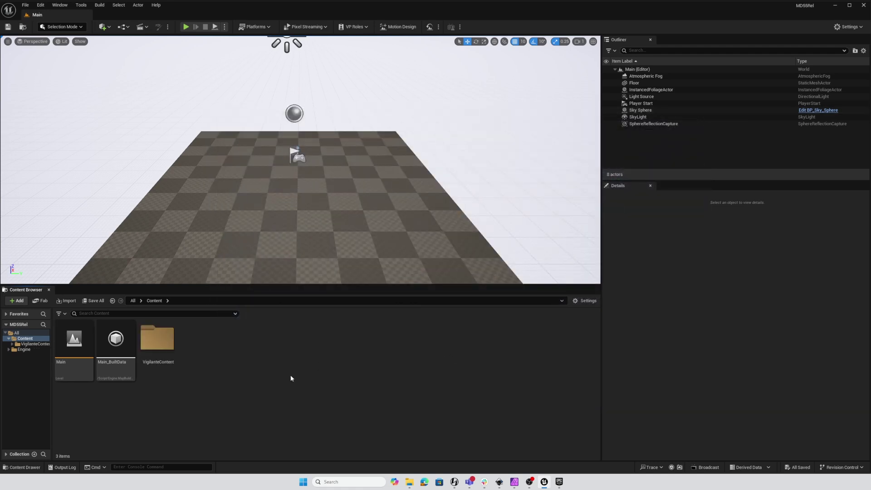
# - Open the SK_West_Fighter_F18C mesh from VigilanteContent > Vehicles > West_Fighter_F18C
pyautogui.doubleClick(168, 344)
pyautogui.doubleClick(130, 343)
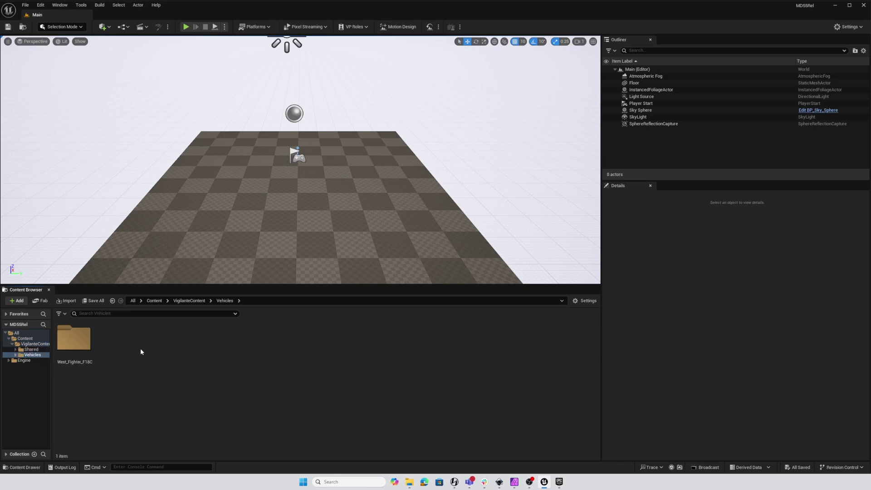
pyautogui.doubleClick(76, 340)
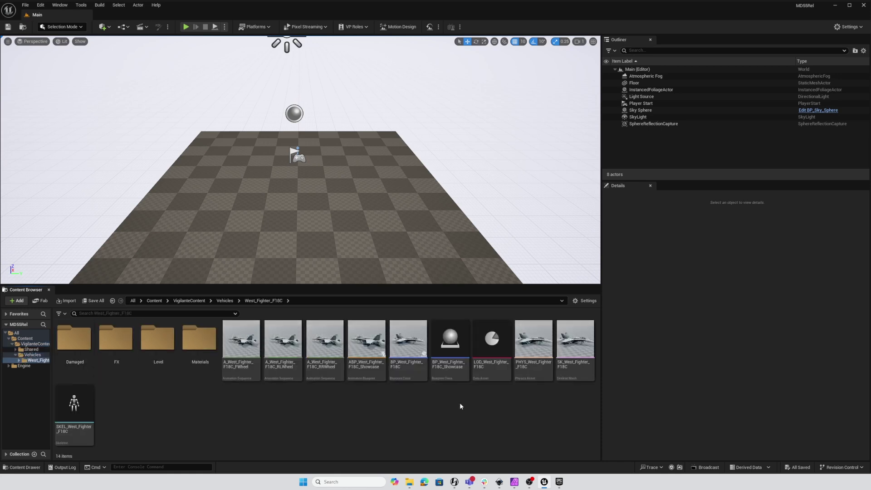
pyautogui.doubleClick(574, 344)
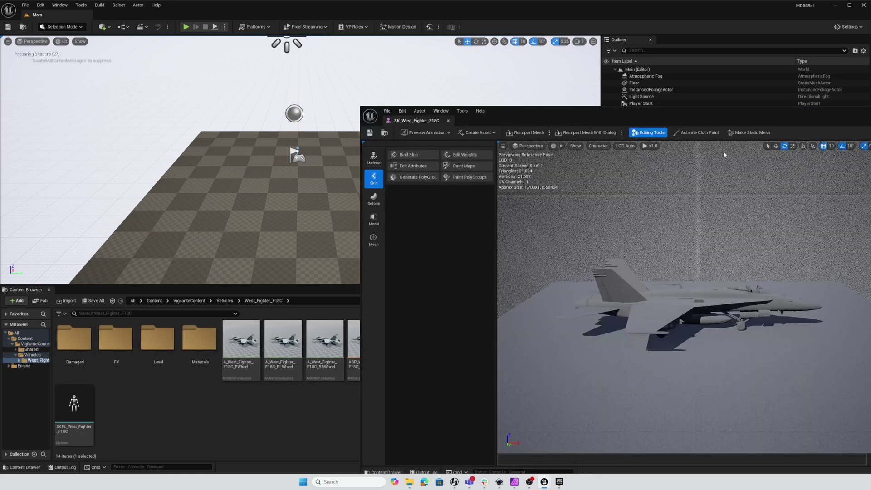
# - Close the fighter mesh editor and return to the top-level Content folder
pyautogui.moveTo(729, 121); pyautogui.dragTo(701, 120)
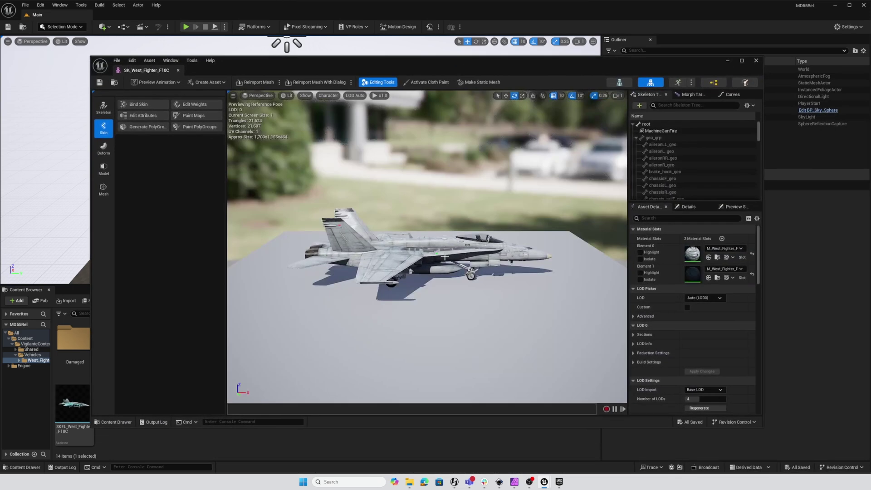
pyautogui.click(755, 60)
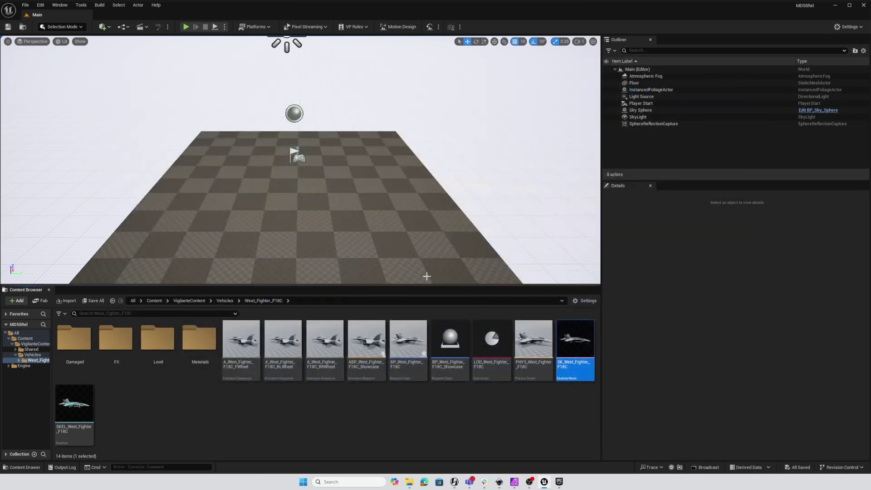
pyautogui.click(155, 300)
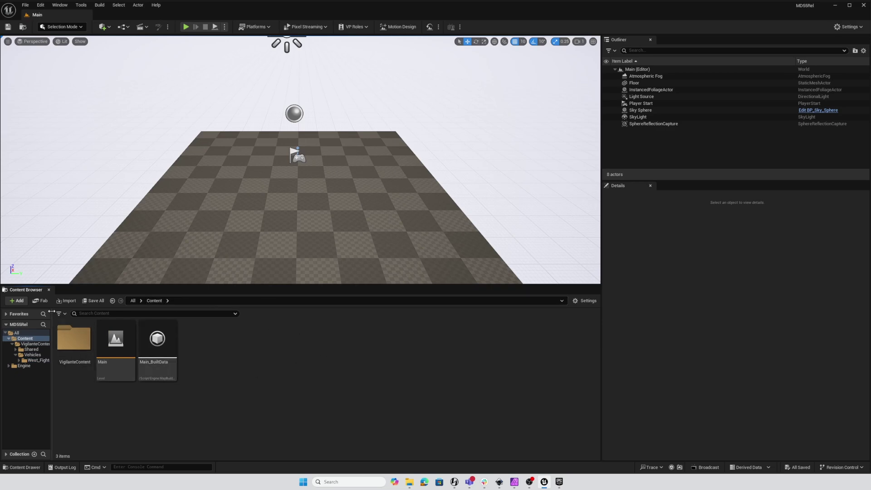
# - Search Fab for 'twinmotion' and set the Price filter to Free
pyautogui.click(41, 300)
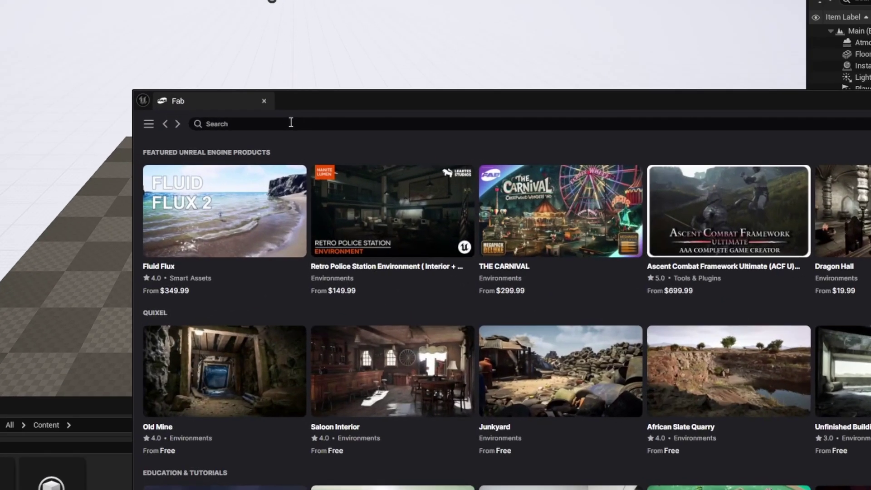
pyautogui.click(280, 121)
pyautogui.write('twinmo')
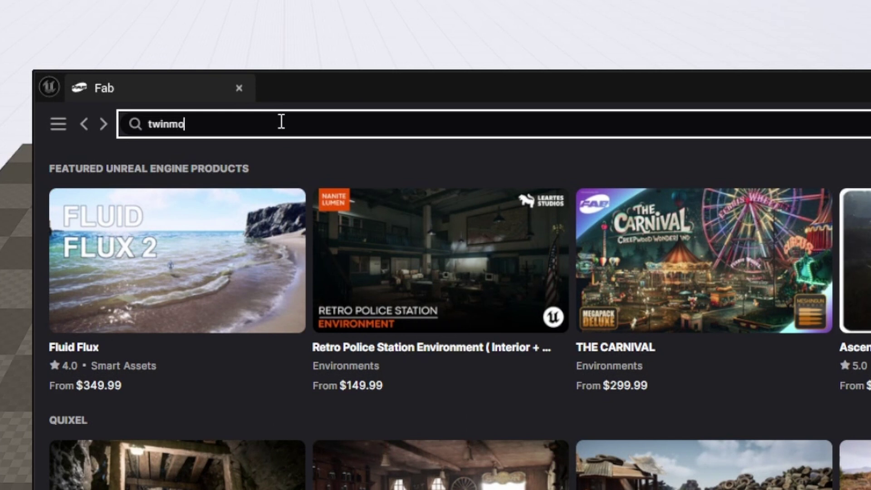
pyautogui.write('tion')
pyautogui.press('Return')
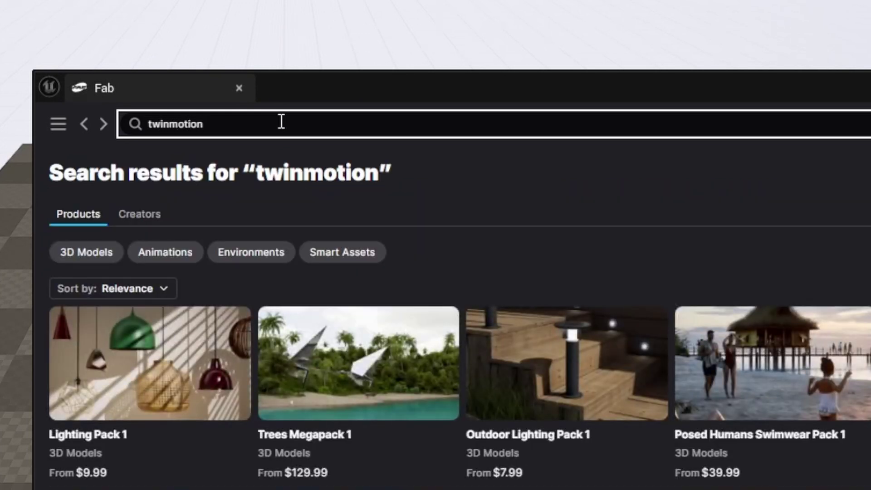
pyautogui.scroll(-4, 515, 451)
pyautogui.scroll(-3, 388, 334)
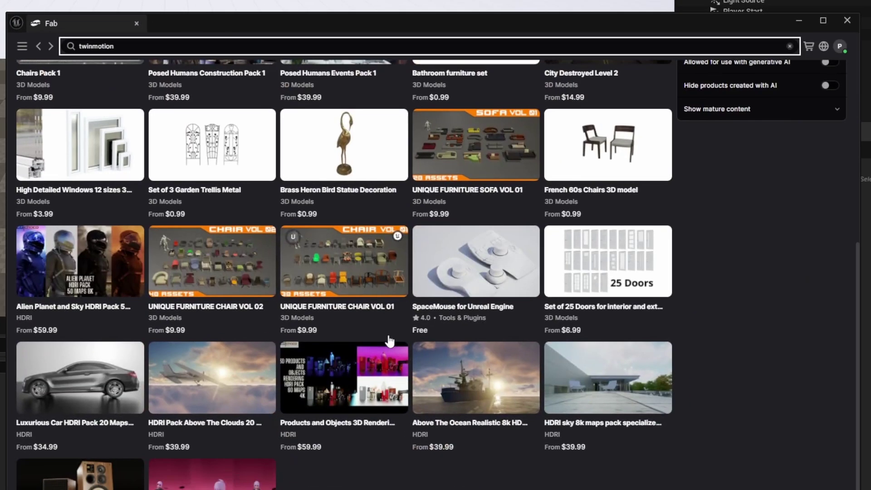
pyautogui.scroll(4, 388, 334)
pyautogui.scroll(2, 389, 340)
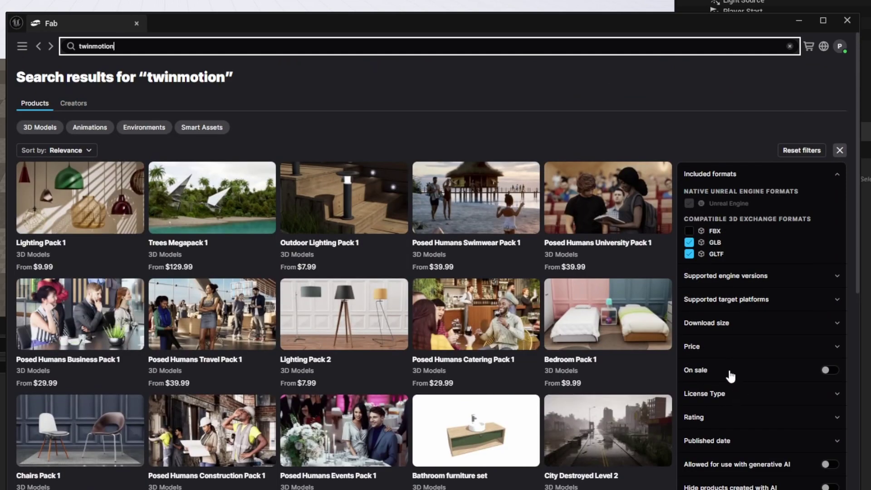
pyautogui.click(775, 348)
pyautogui.click(689, 392)
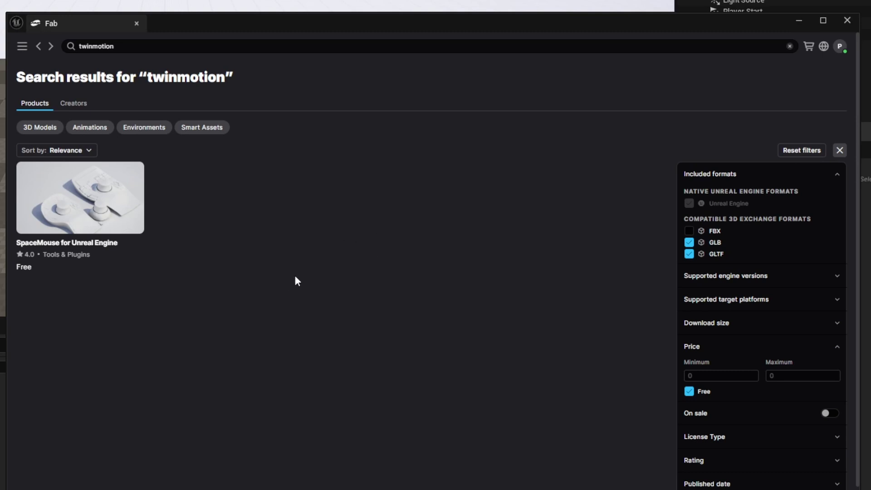
# - Switch to the Epic Games Launcher Library and search the Fab Library for 'Twinmotion'
pyautogui.hotkey('alt', 'Tab')
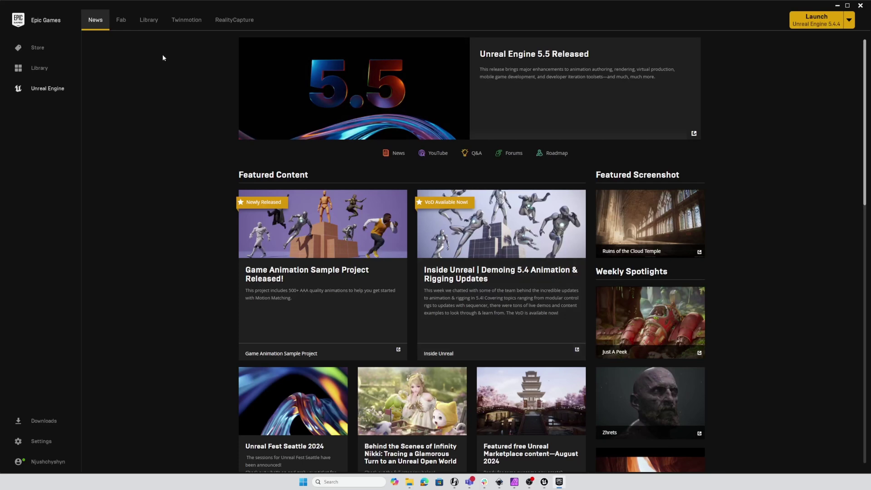
pyautogui.click(155, 25)
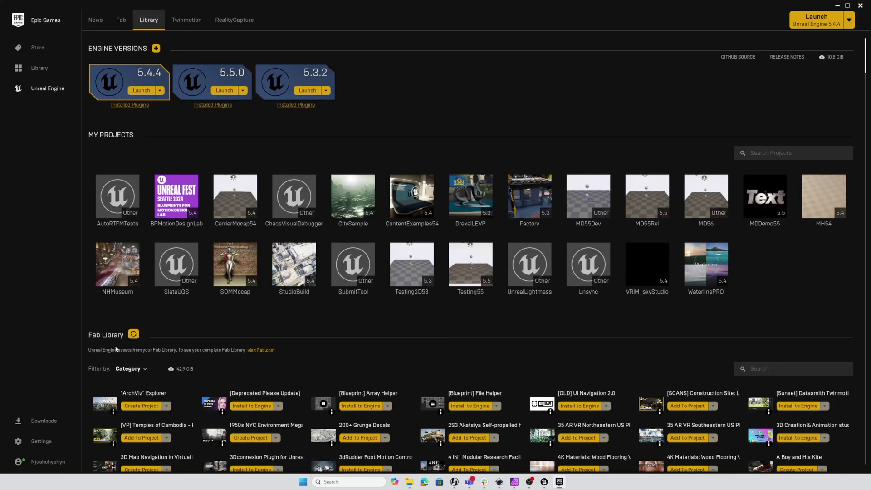
pyautogui.click(767, 369)
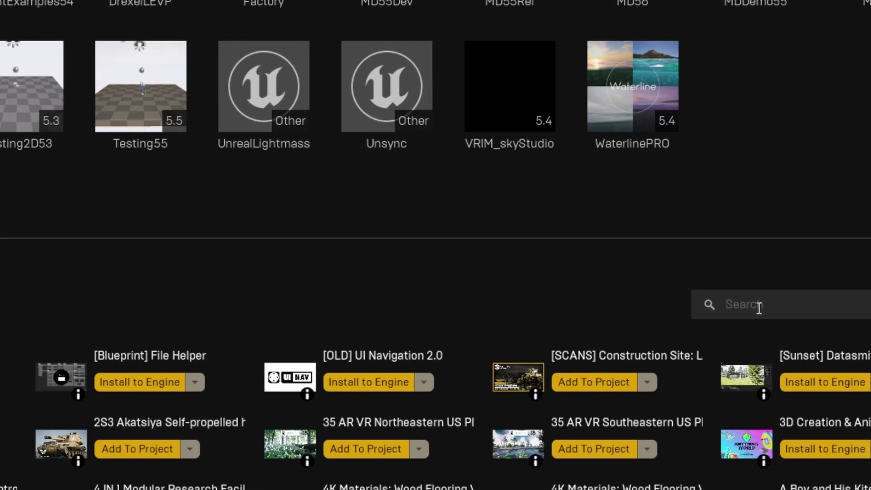
pyautogui.write('Twinm')
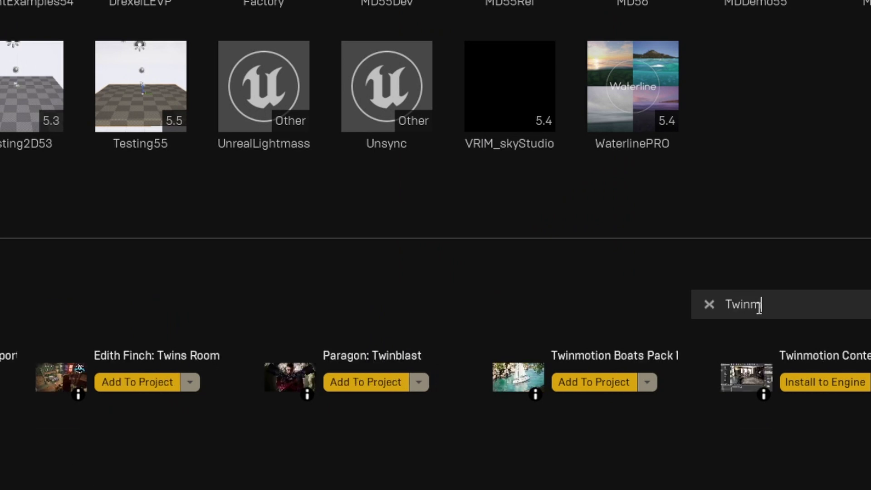
pyautogui.write('otion')
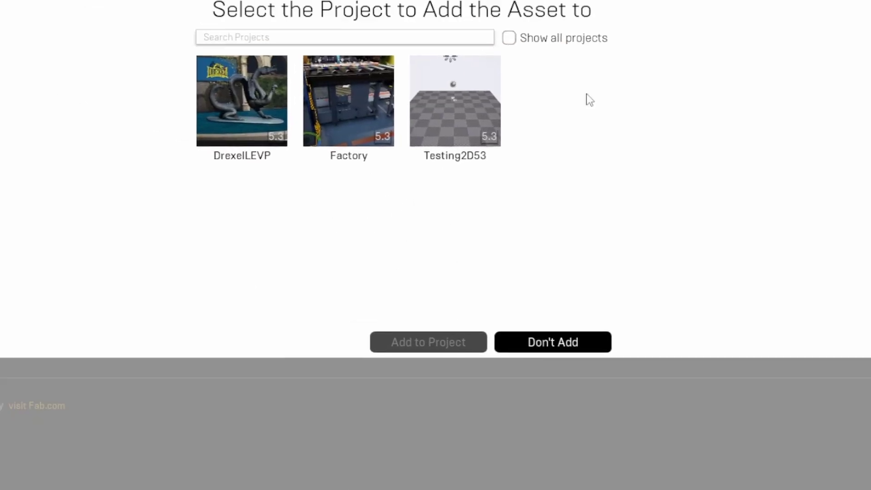
# - Add Twinmotion Materials to MD55Rel with version 5.3, showing all projects
pyautogui.click(513, 48)
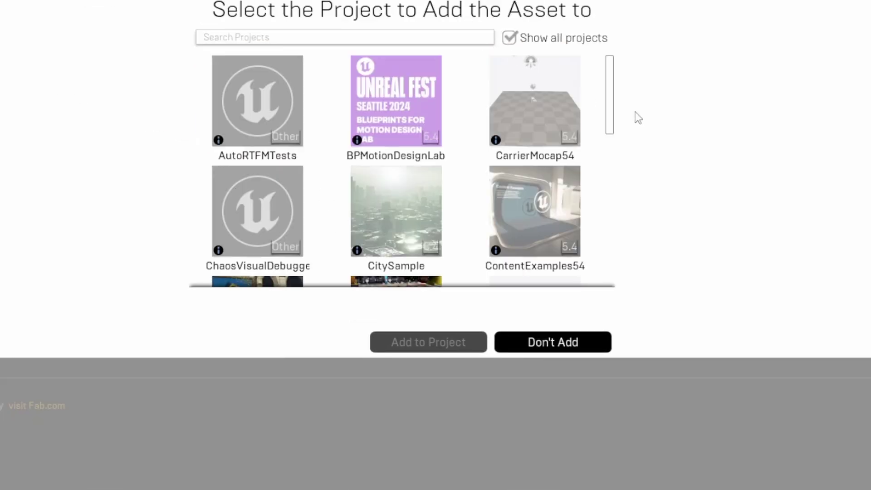
pyautogui.moveTo(610, 101); pyautogui.dragTo(603, 148)
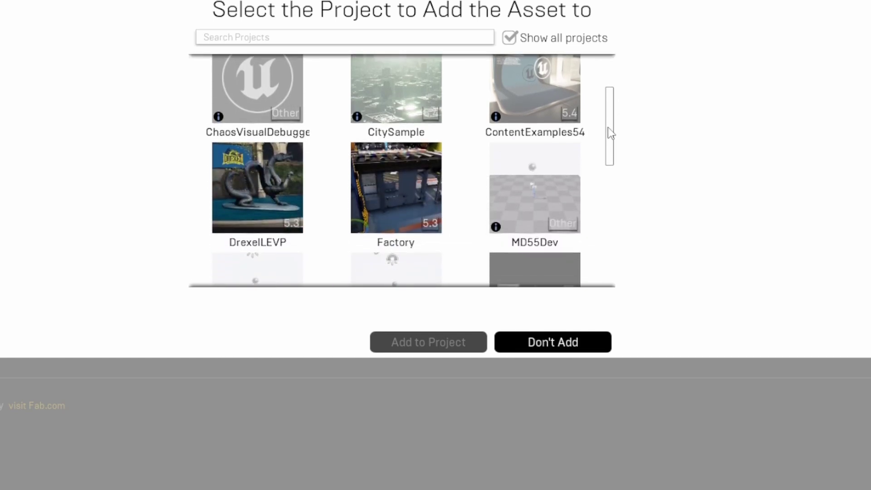
pyautogui.scroll(-2, 410, 211)
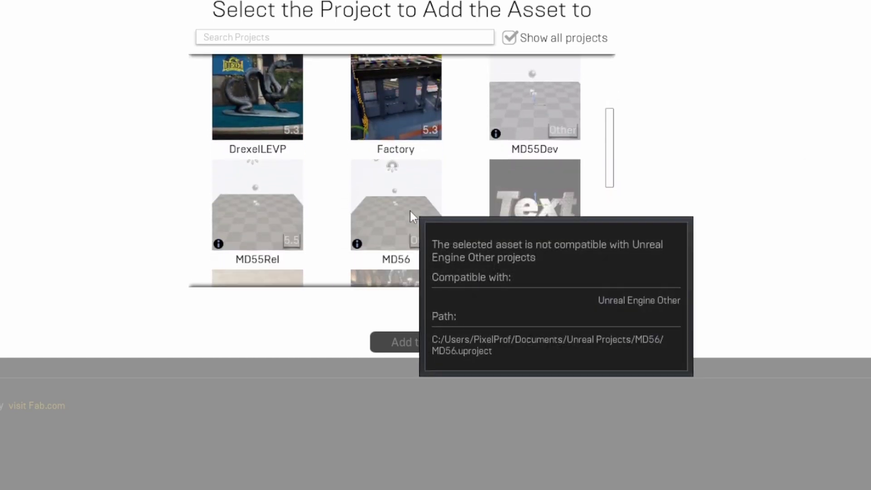
pyautogui.click(259, 194)
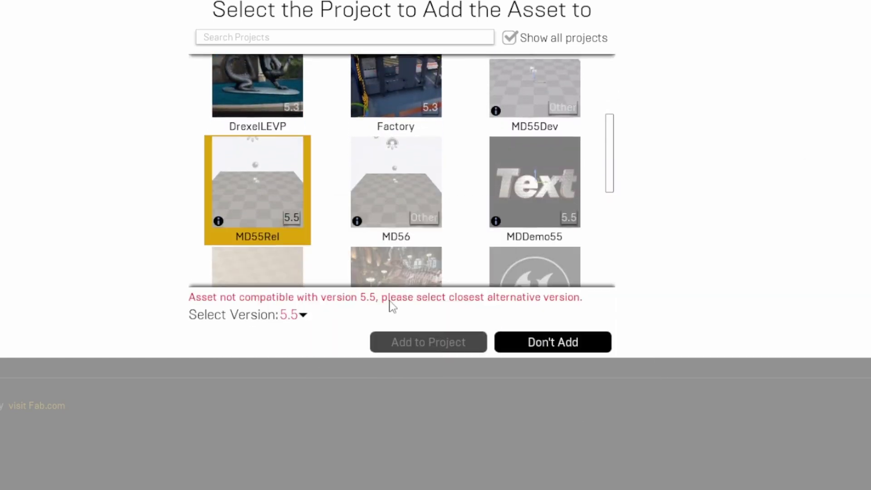
pyautogui.click(302, 317)
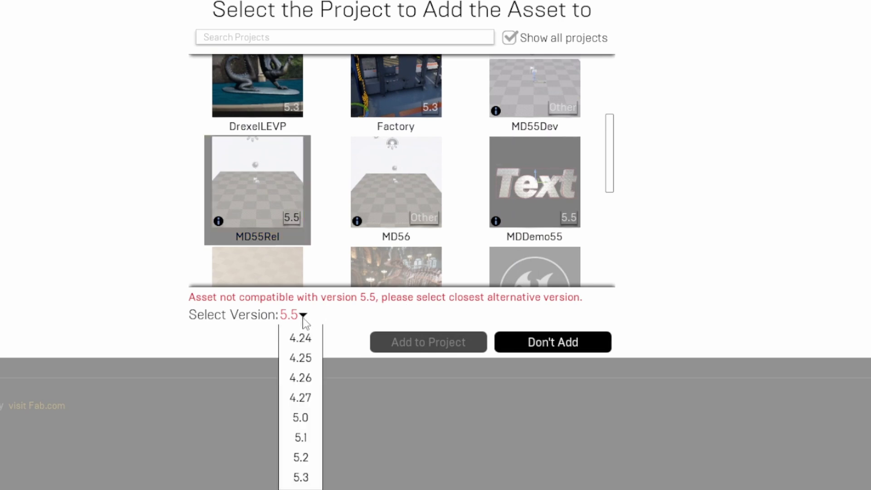
pyautogui.click(301, 477)
pyautogui.click(424, 343)
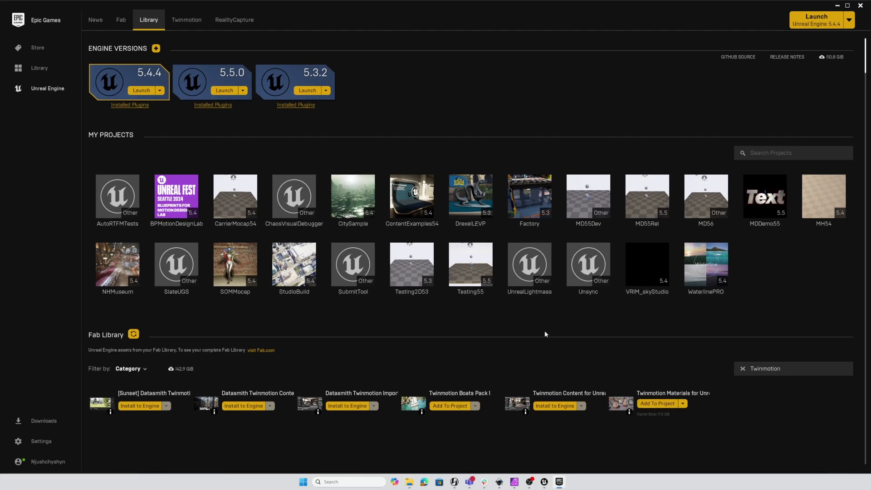
# - Back in Unreal, close Fab and browse into TwinmotionMaterials > Materials
pyautogui.hotkey('alt', 'Tab')
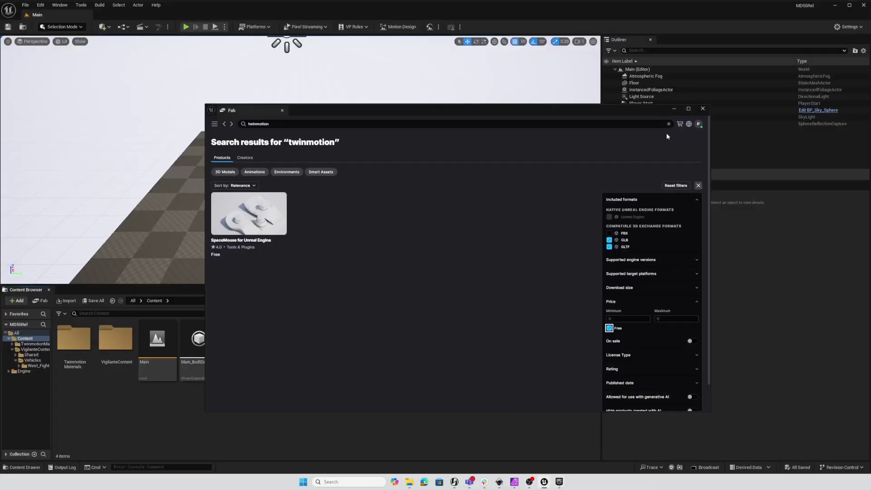
pyautogui.click(702, 108)
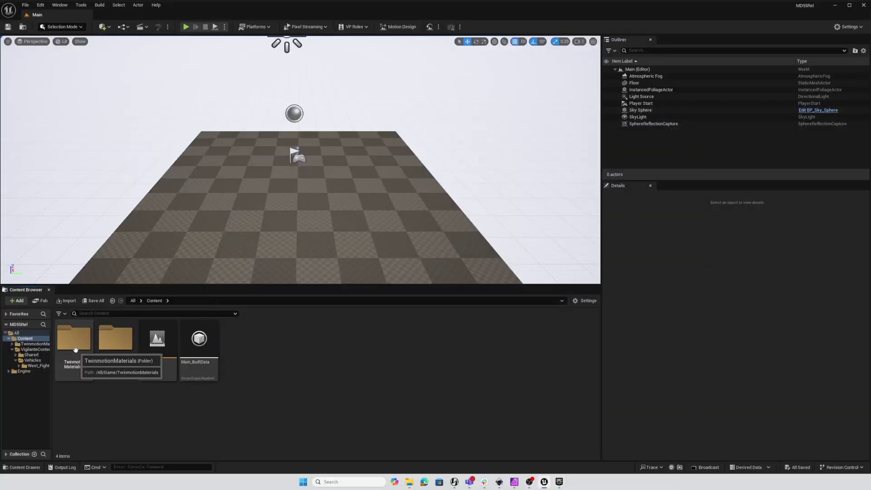
pyautogui.doubleClick(75, 340)
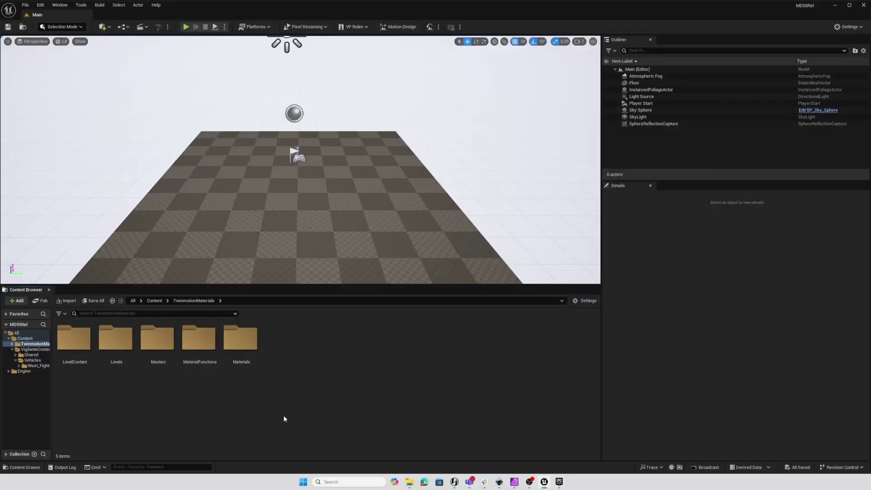
pyautogui.doubleClick(246, 340)
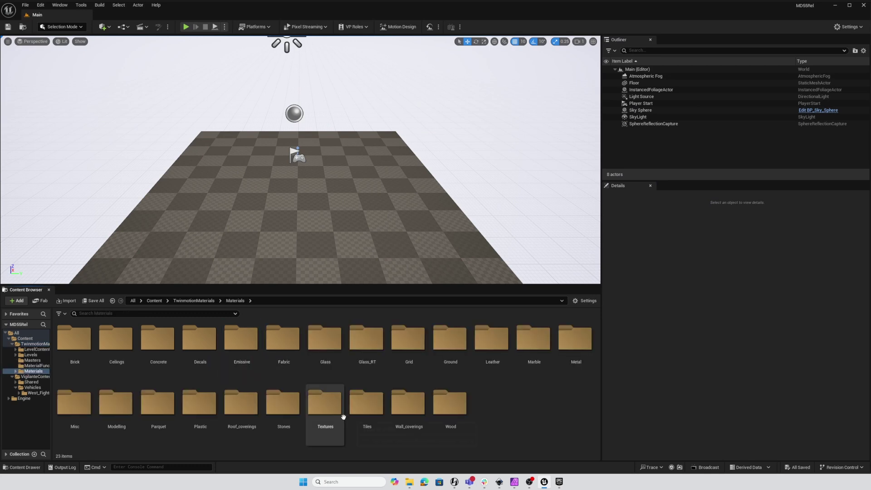